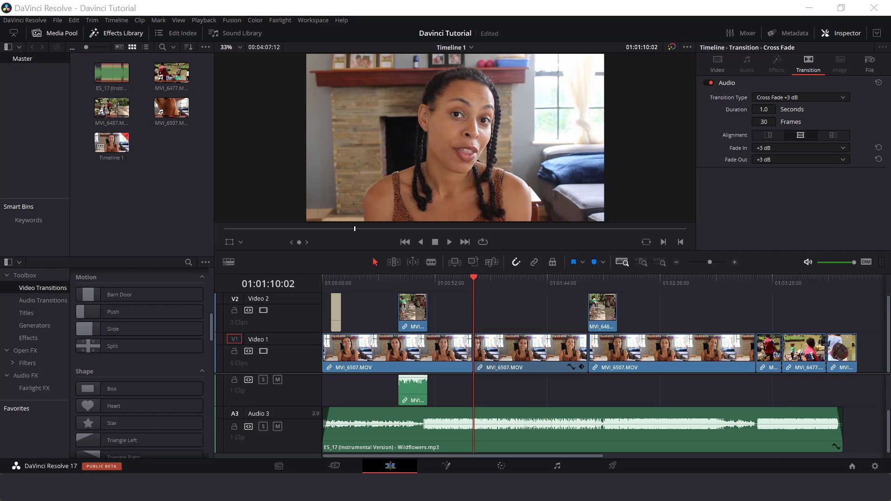
# Step: Switch to the Color page and try lower and higher Lift levels on the first clip
pyautogui.click(505, 466)
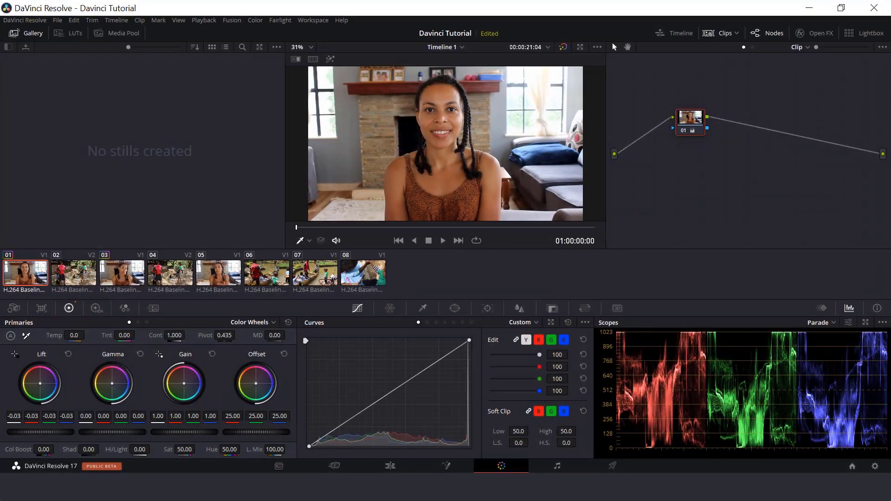
pyautogui.moveTo(41, 432); pyautogui.dragTo(36, 431)
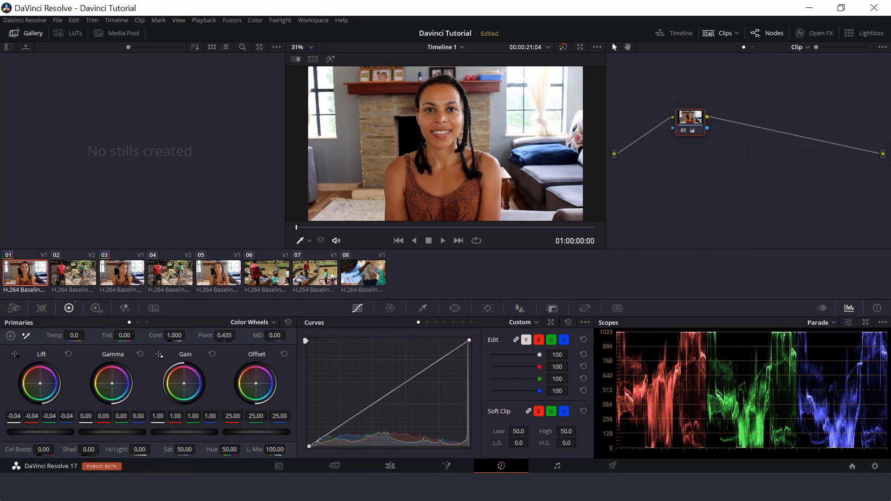
pyautogui.moveTo(36, 432); pyautogui.dragTo(77, 432)
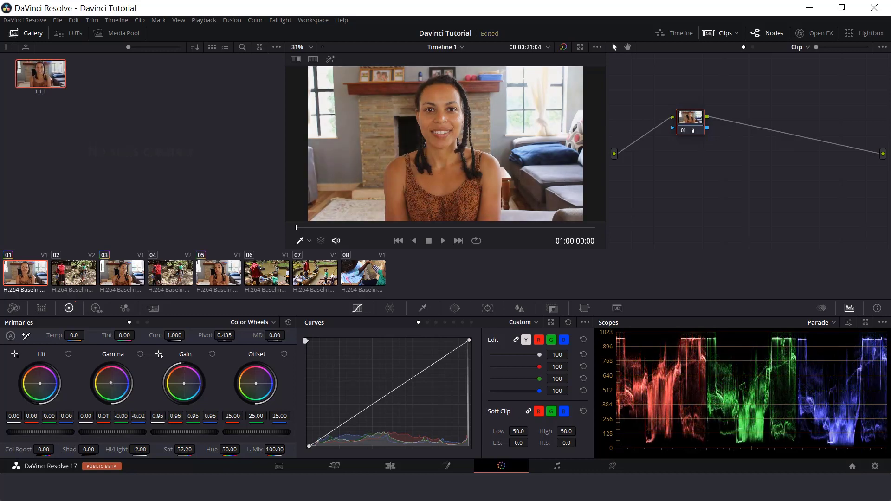
# Step: Try shifting the first clip's Gamma balance toward green, and reset the Gamma wheel
pyautogui.moveTo(113, 382); pyautogui.dragTo(113, 385)
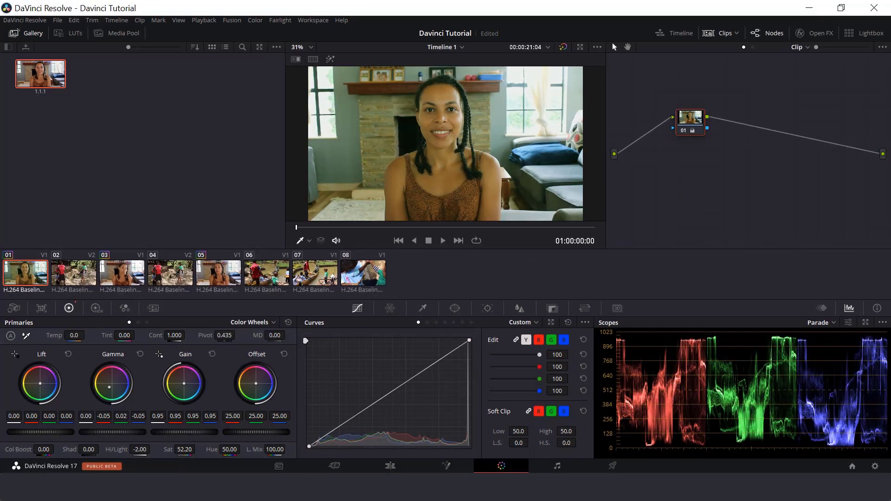
pyautogui.click(140, 353)
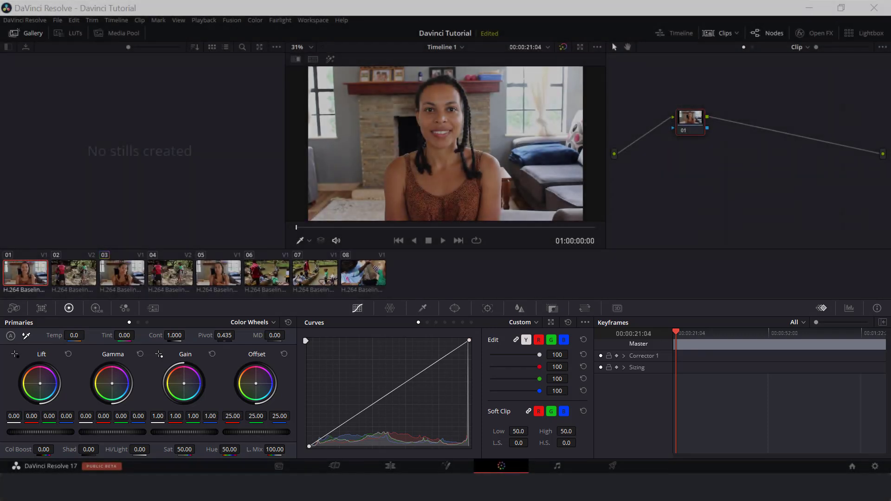
# Step: Display the Parade scopes, try lowering the first clip's Lift level, and reset it to 0.00
pyautogui.click(850, 308)
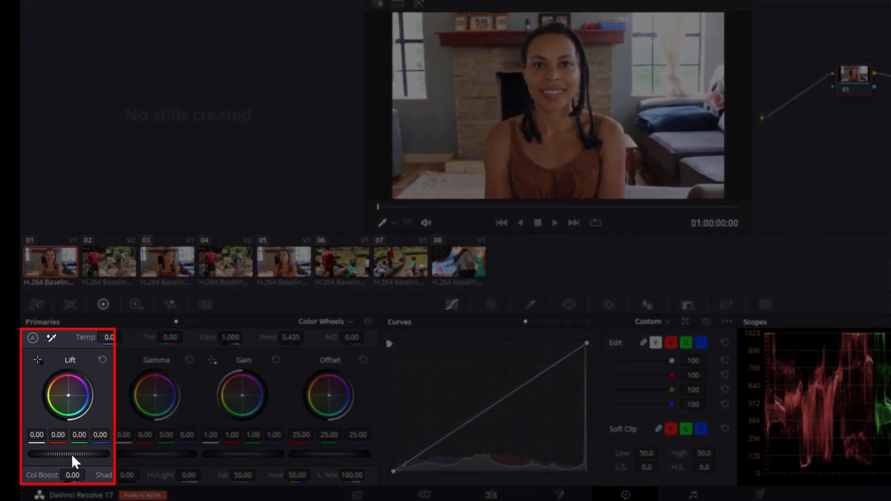
pyautogui.moveTo(72, 454); pyautogui.dragTo(50, 454)
pyautogui.click(103, 360)
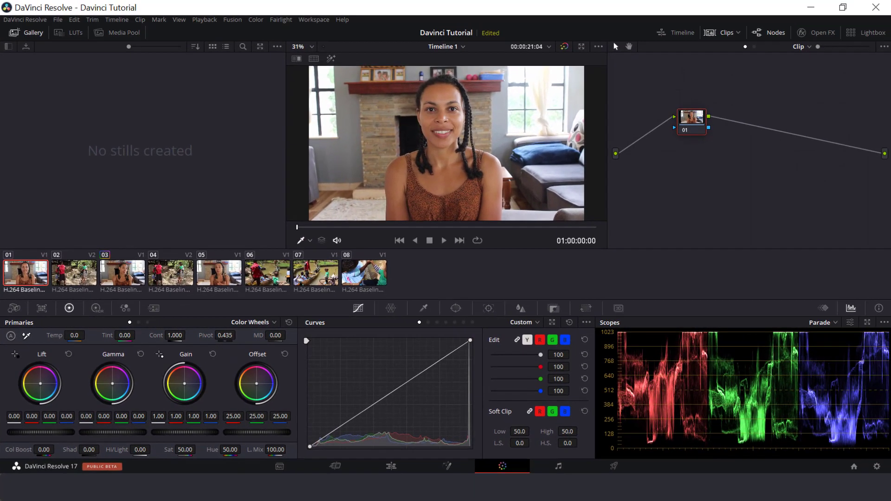
# Step: Try raising and lowering the first clip's Lift level between 0.10 and -0.65 to see its effect on the shadows
pyautogui.moveTo(39, 432)
pyautogui.mouseDown()
pyautogui.moveTo(26, 432)
pyautogui.moveTo(37, 433)
pyautogui.mouseUp()
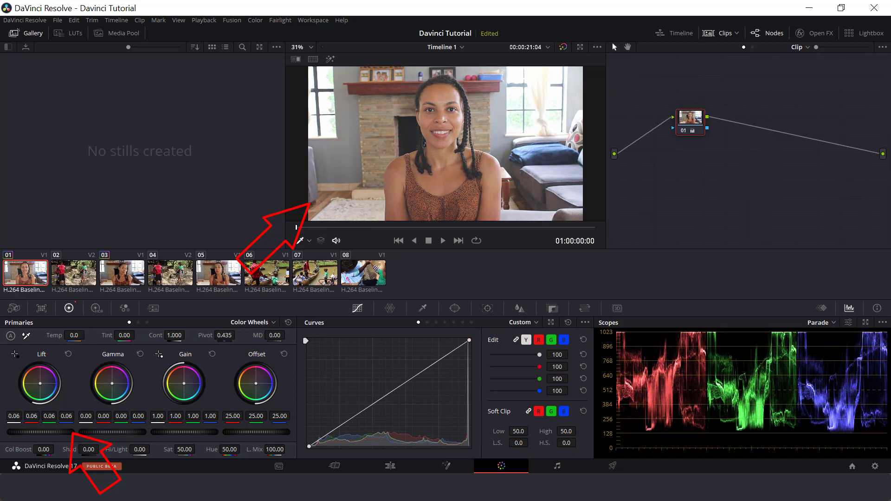
pyautogui.moveTo(36, 432); pyautogui.dragTo(15, 433)
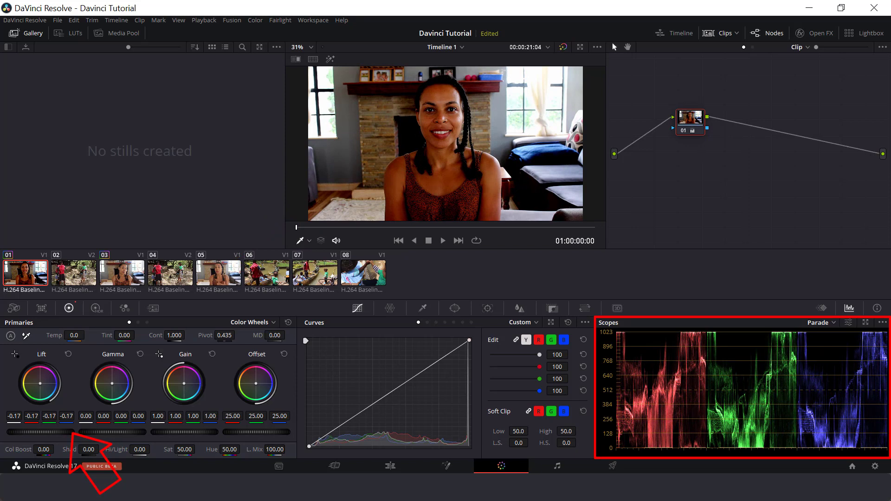
pyautogui.moveTo(15, 432); pyautogui.dragTo(41, 432)
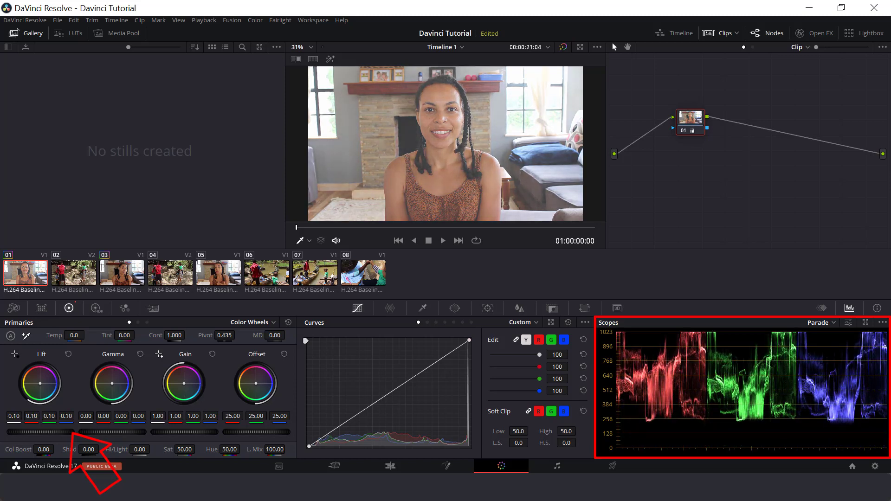
pyautogui.moveTo(41, 432); pyautogui.dragTo(9, 433)
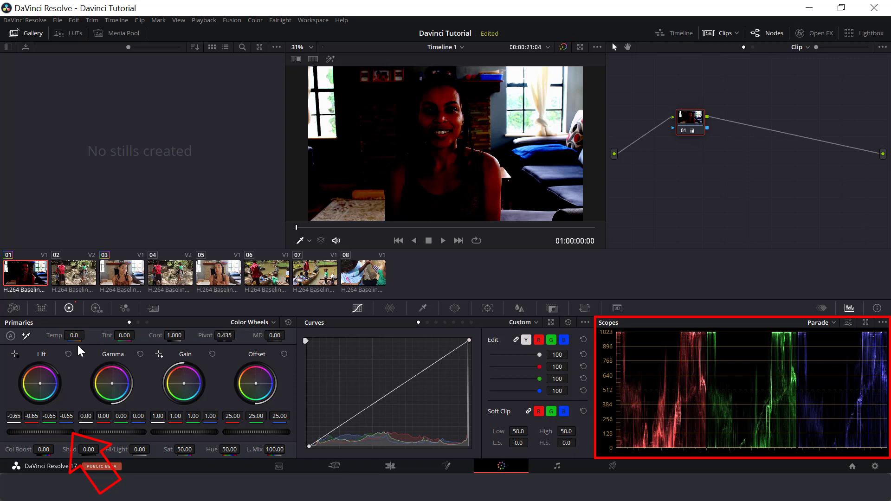
# Step: Reset the Lift wheel and lower its overall level to -0.02
pyautogui.click(67, 354)
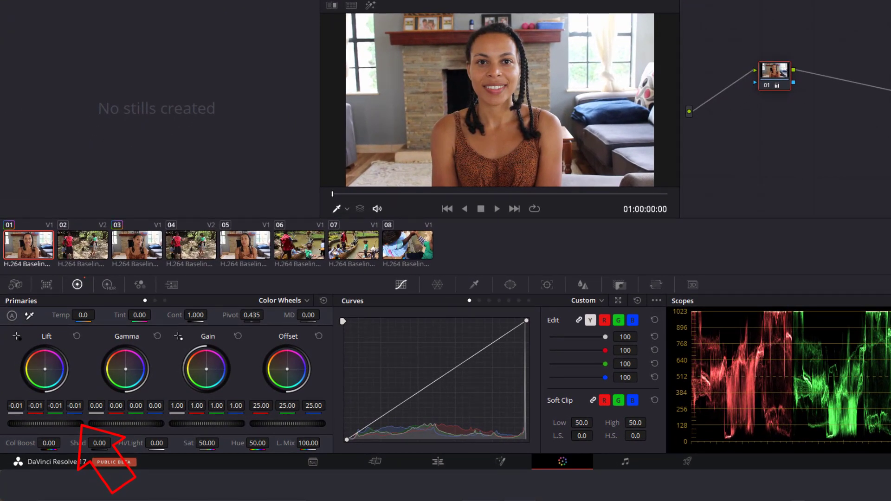
pyautogui.moveTo(45, 423); pyautogui.dragTo(41, 424)
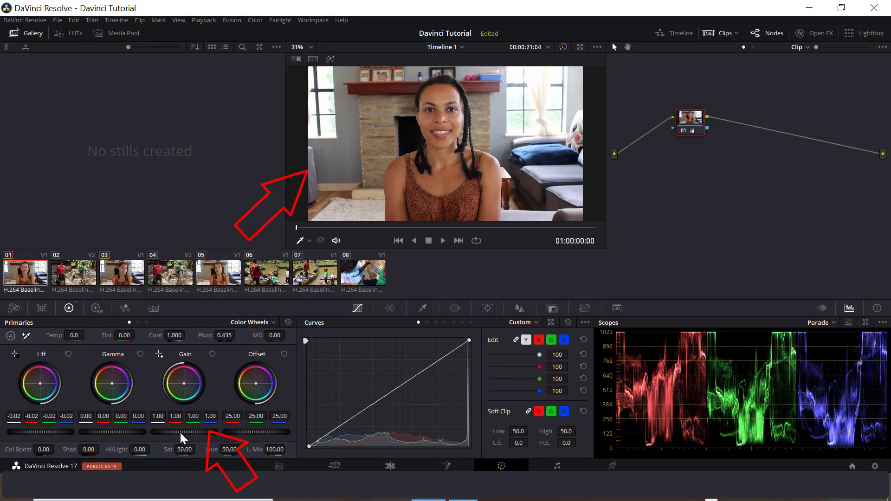
# Step: Try raising the first clip's Gain level to 1.21 and lowering it to 0.93
pyautogui.moveTo(181, 434); pyautogui.dragTo(234, 433)
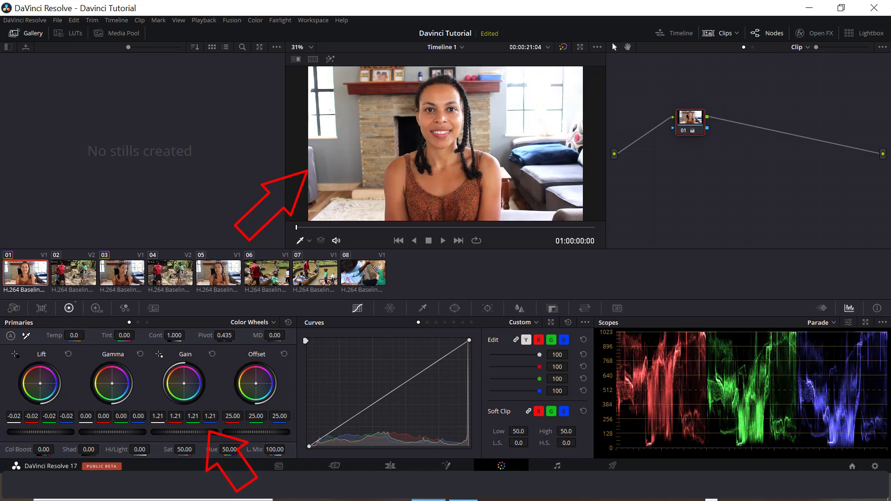
pyautogui.moveTo(195, 432); pyautogui.dragTo(142, 432)
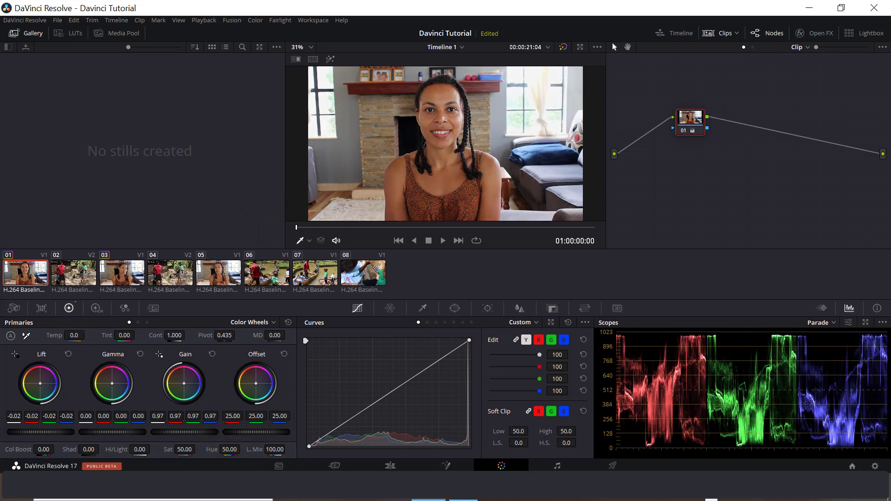
pyautogui.moveTo(183, 432); pyautogui.dragTo(174, 431)
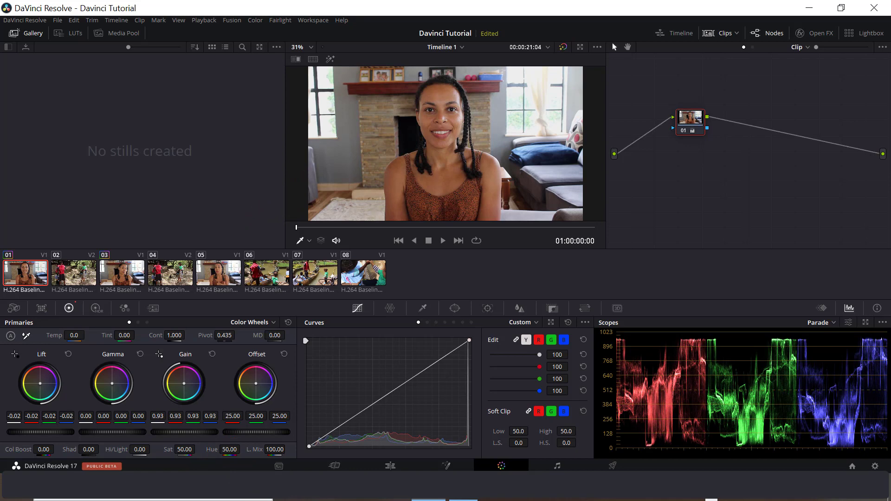
# Step: Reset the Gain wheel and lower its overall level to 0.92
pyautogui.click(213, 355)
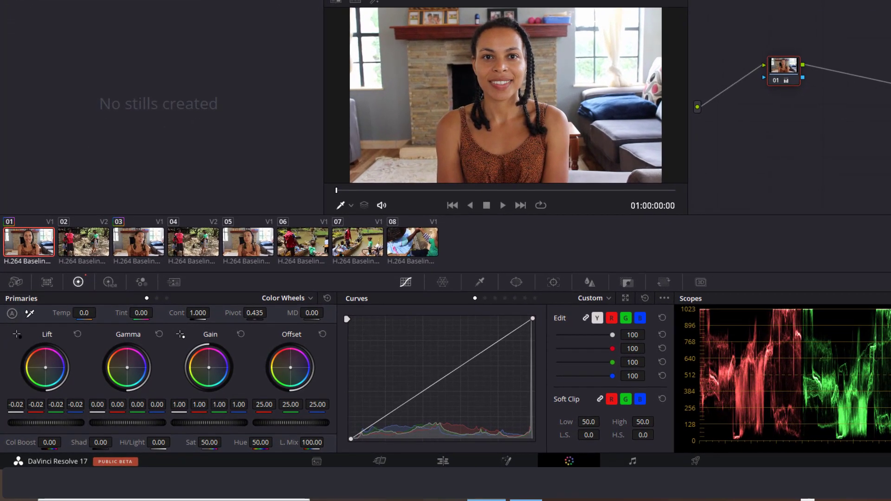
pyautogui.moveTo(209, 423)
pyautogui.mouseDown()
pyautogui.moveTo(192, 423)
pyautogui.moveTo(200, 423)
pyautogui.mouseUp()
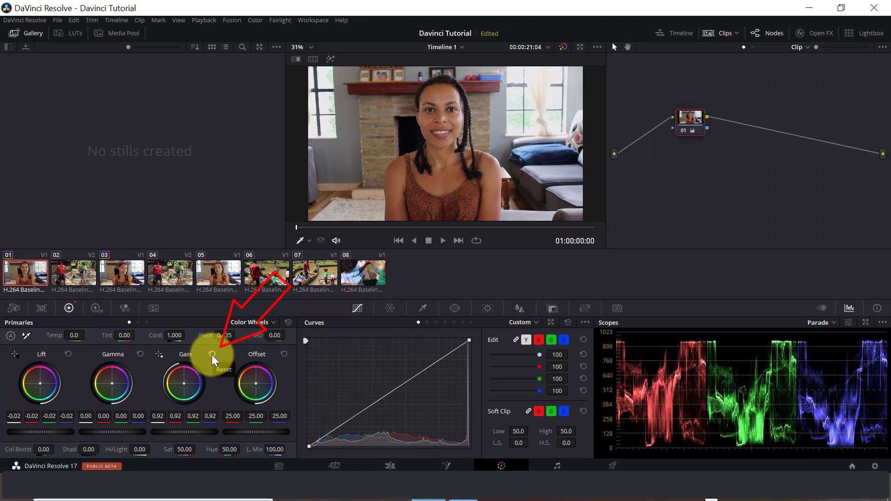
# Step: Try resetting the Gain wheel and resetting all primaries, undoing each reset
pyautogui.click(211, 355)
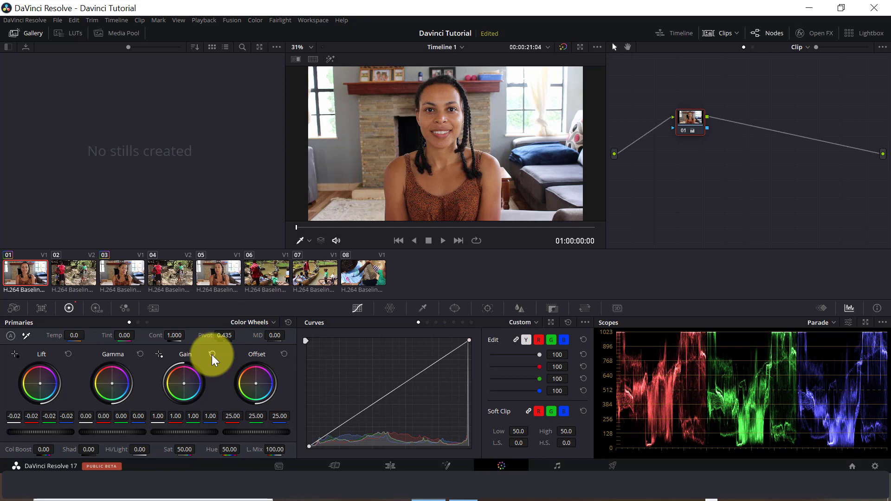
pyautogui.hotkey('ctrl', 'z')
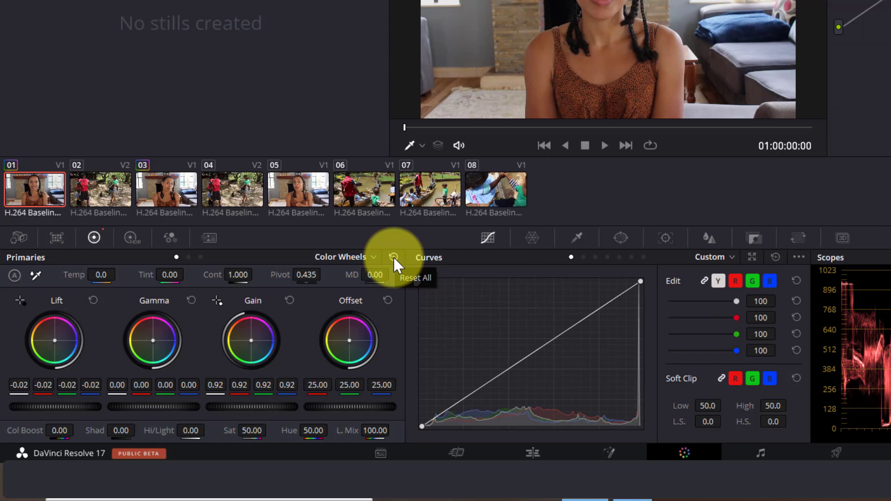
pyautogui.click(379, 267)
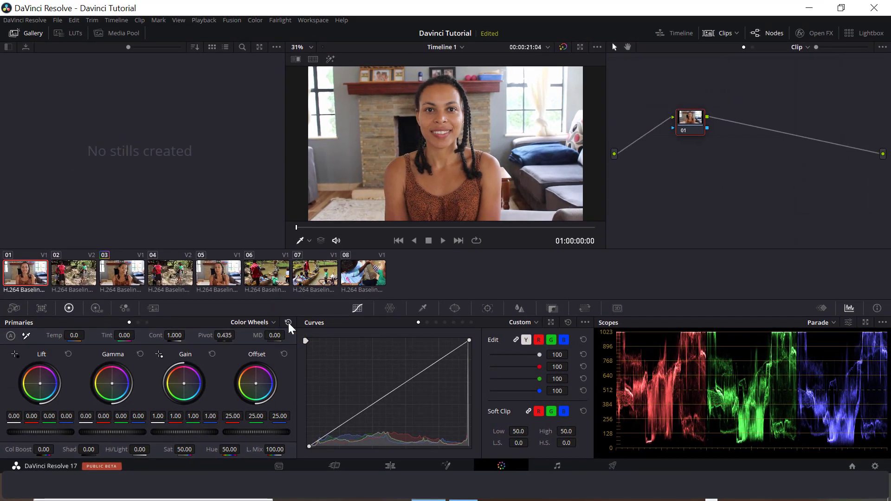
pyautogui.hotkey('ctrl', 'z')
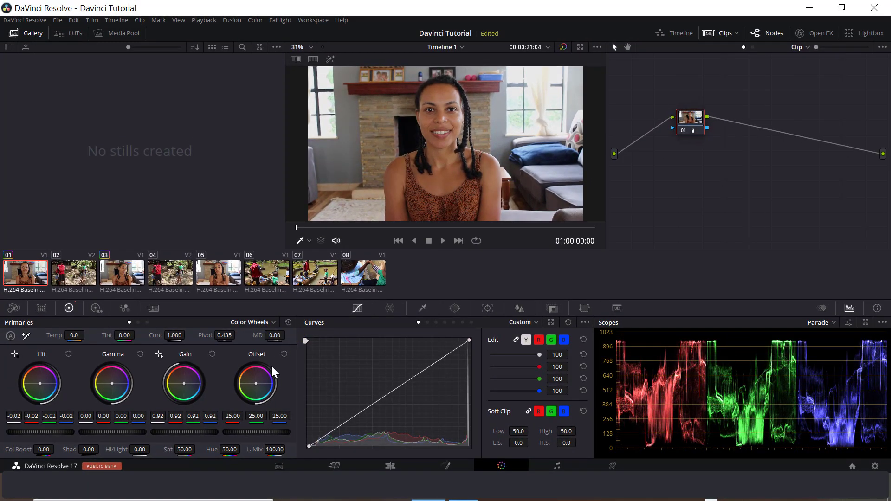
# Step: Raise the first clip's Gain level to 0.95 and fine-tune its Gamma level to 0.01
pyautogui.moveTo(184, 432); pyautogui.dragTo(192, 432)
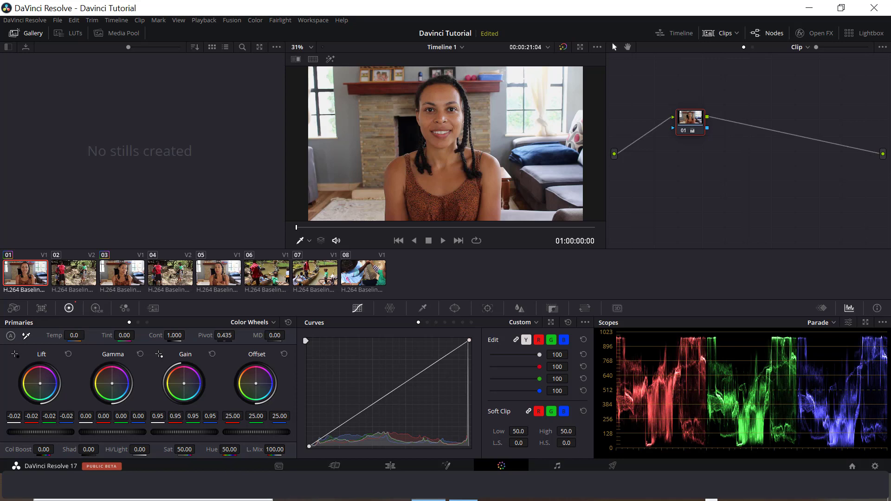
pyautogui.moveTo(116, 430); pyautogui.dragTo(96, 431)
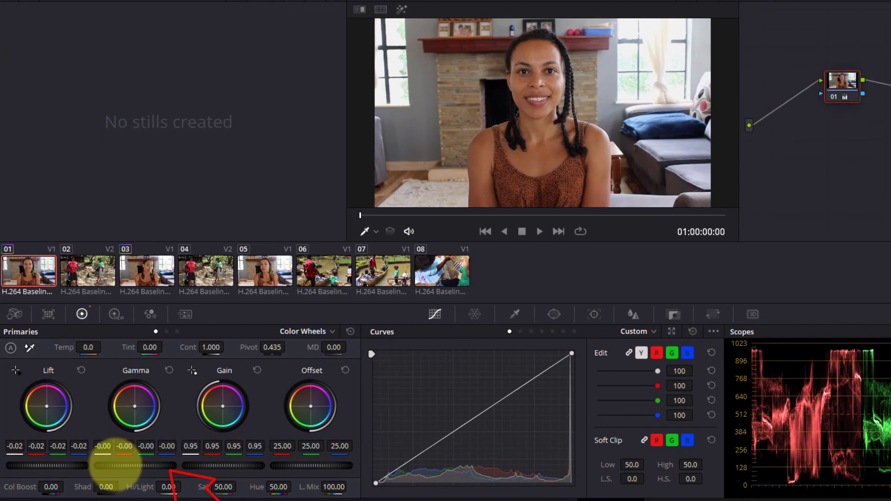
pyautogui.moveTo(116, 462); pyautogui.dragTo(134, 467)
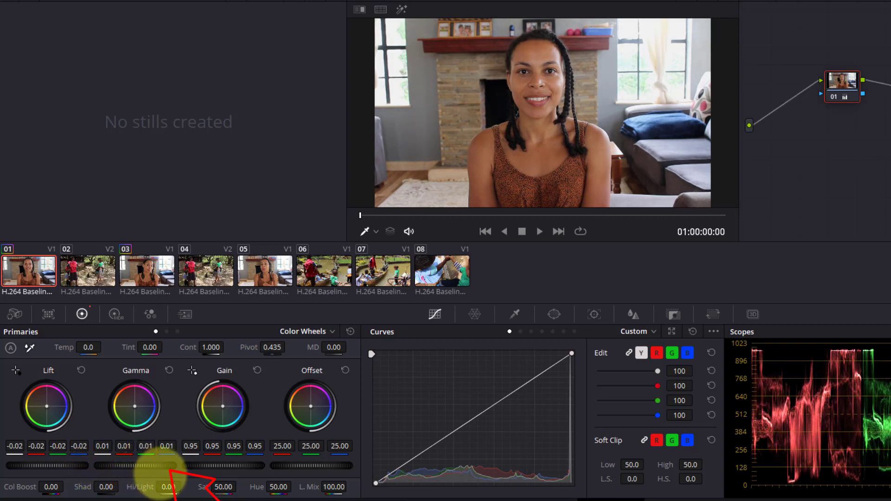
pyautogui.moveTo(159, 470)
pyautogui.mouseDown()
pyautogui.moveTo(200, 477)
pyautogui.moveTo(152, 485)
pyautogui.moveTo(141, 471)
pyautogui.mouseUp()
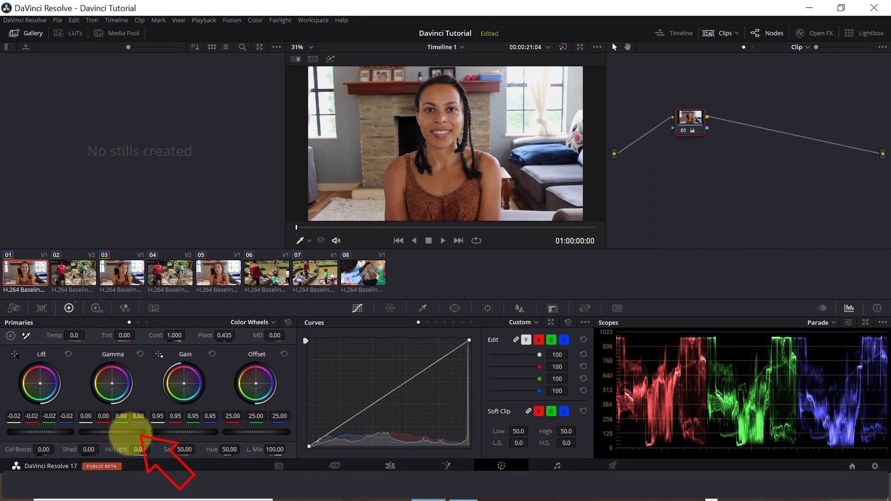
pyautogui.moveTo(130, 431)
pyautogui.mouseDown()
pyautogui.moveTo(170, 441)
pyautogui.moveTo(121, 439)
pyautogui.mouseUp()
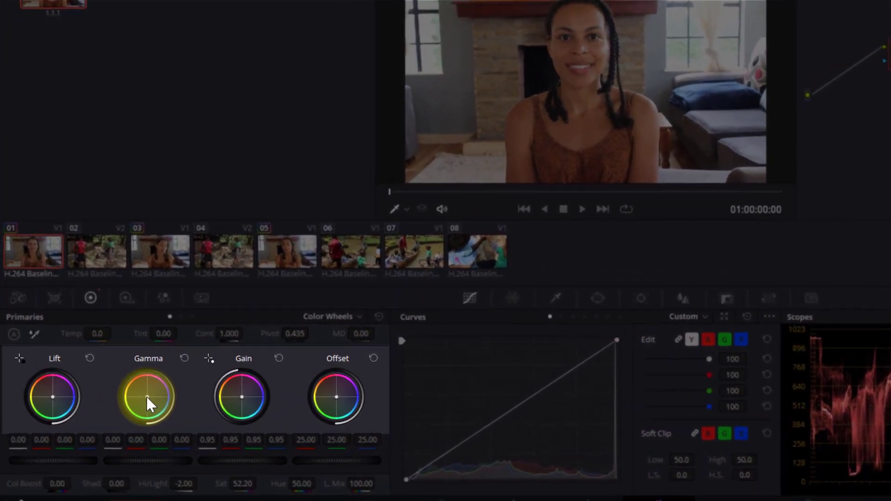
# Step: Try a green midtone tint on the Gamma wheel with red -0.05, green 0.02 and blue -0.05, and reset Gamma
pyautogui.moveTo(146, 397); pyautogui.dragTo(126, 370)
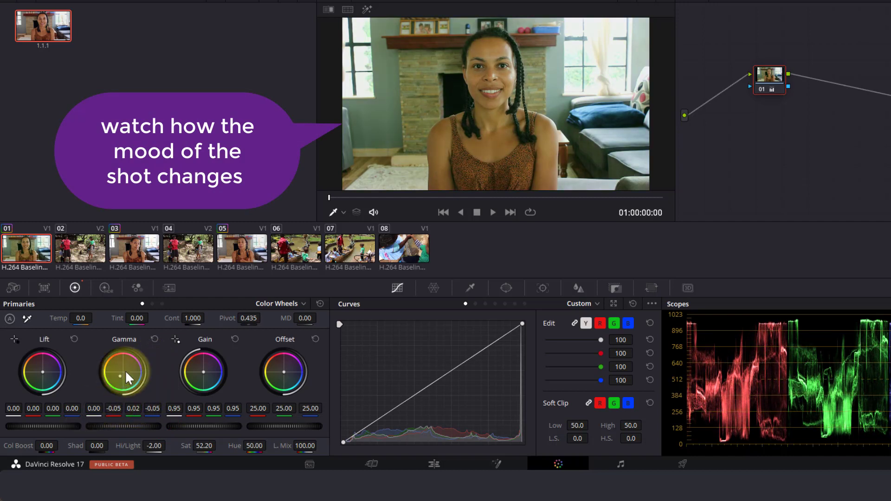
pyautogui.click(155, 339)
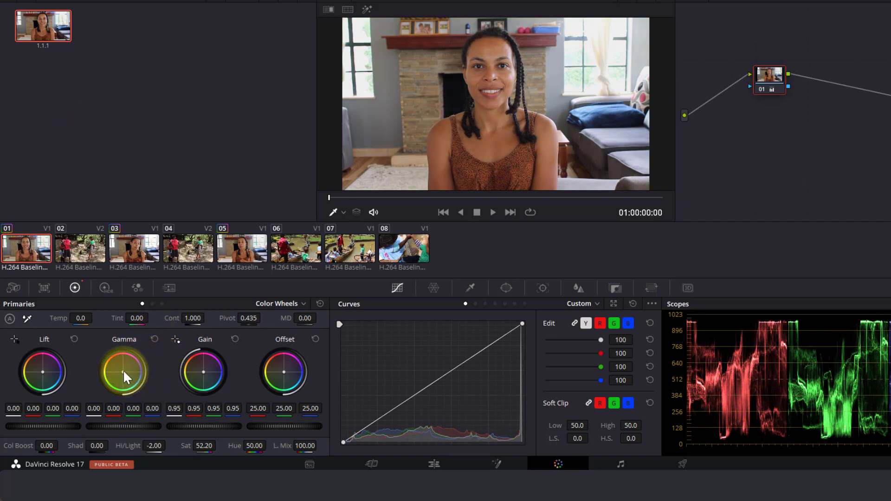
# Step: Try warming the midtones on the Gamma wheel to red 0.02 and blue -0.03, and reset Gamma
pyautogui.moveTo(124, 371); pyautogui.dragTo(108, 358)
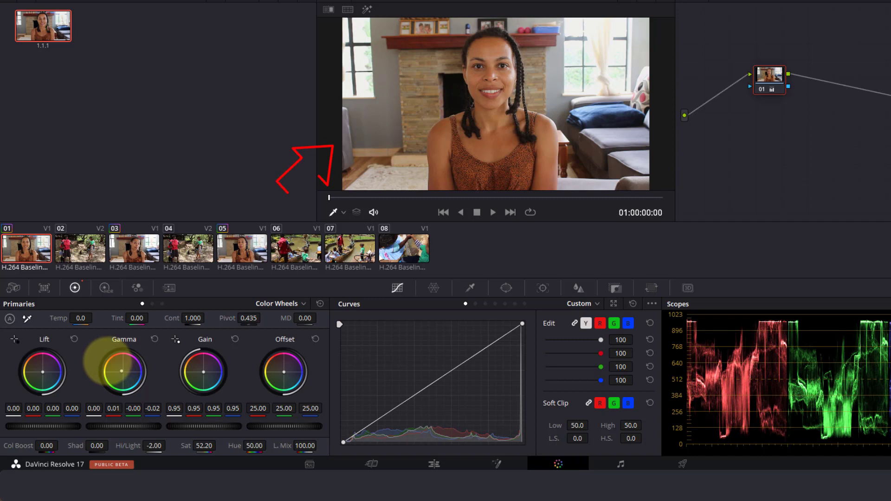
pyautogui.moveTo(108, 358); pyautogui.dragTo(103, 354)
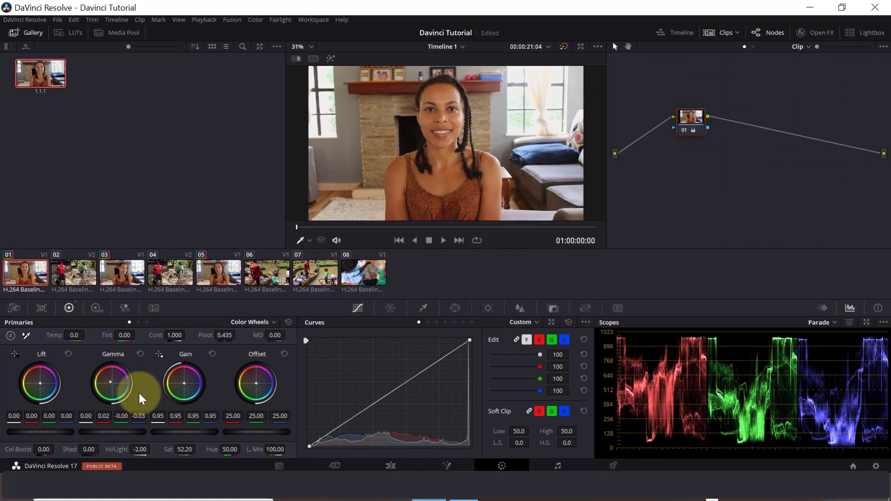
pyautogui.click(139, 355)
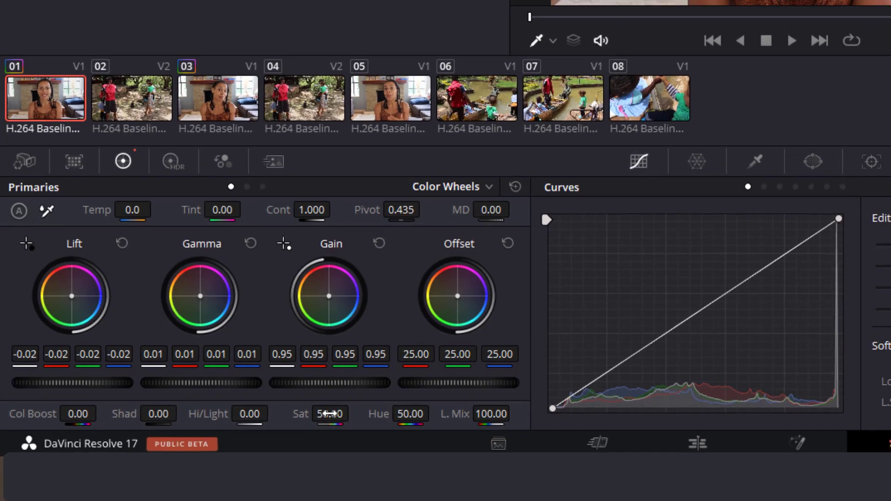
# Step: Try weaker and stronger color saturation on the first clip, and set the saturation back to 50
pyautogui.moveTo(330, 414); pyautogui.dragTo(316, 411)
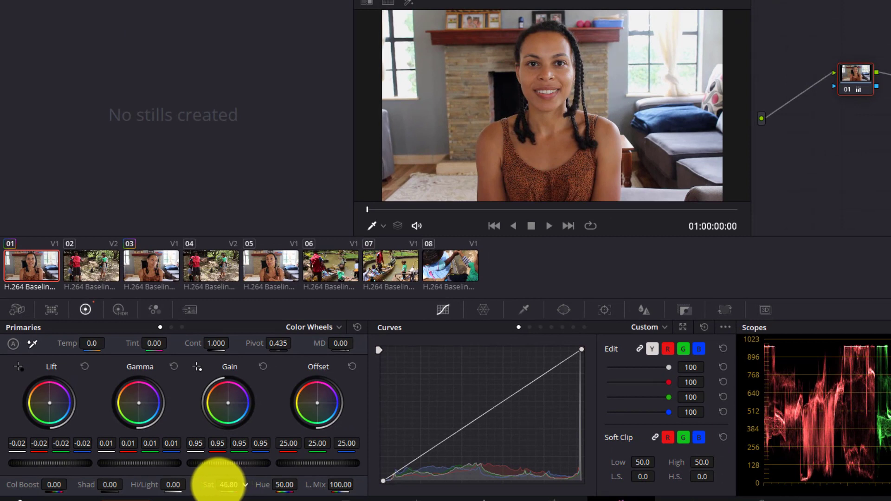
pyautogui.moveTo(218, 483)
pyautogui.mouseDown()
pyautogui.moveTo(93, 478)
pyautogui.moveTo(228, 486)
pyautogui.mouseUp()
pyautogui.doubleClick(229, 485)
pyautogui.write('50')
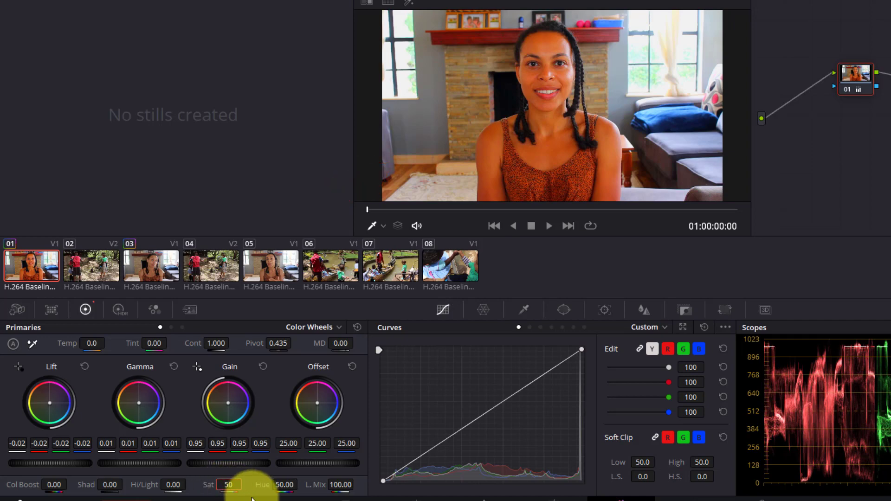
pyautogui.press('Return')
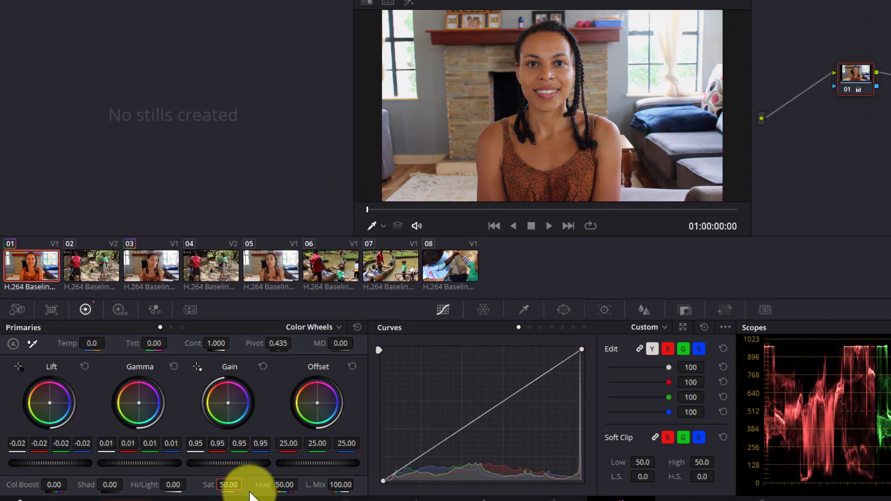
# Step: Set the first clip's saturation to 52.20 and its highlights to -2.00
pyautogui.moveTo(229, 484); pyautogui.dragTo(162, 478)
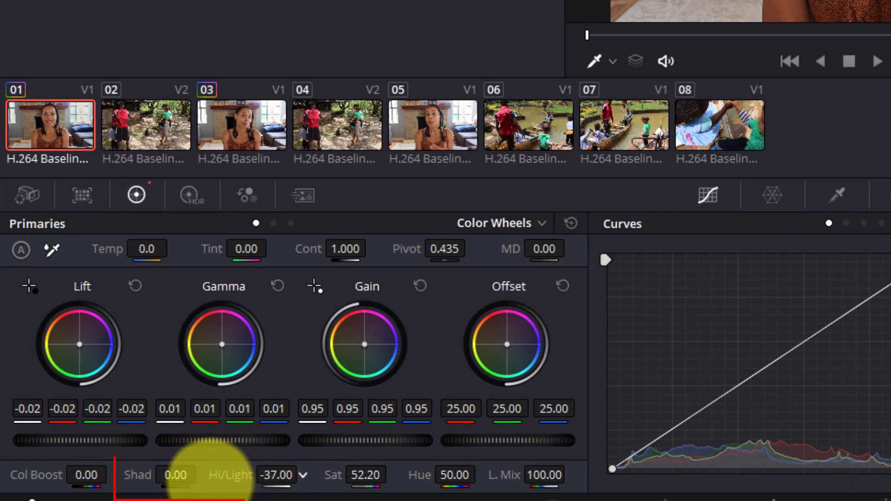
pyautogui.moveTo(281, 474)
pyautogui.mouseDown()
pyautogui.moveTo(244, 466)
pyautogui.moveTo(352, 471)
pyautogui.moveTo(343, 480)
pyautogui.mouseUp()
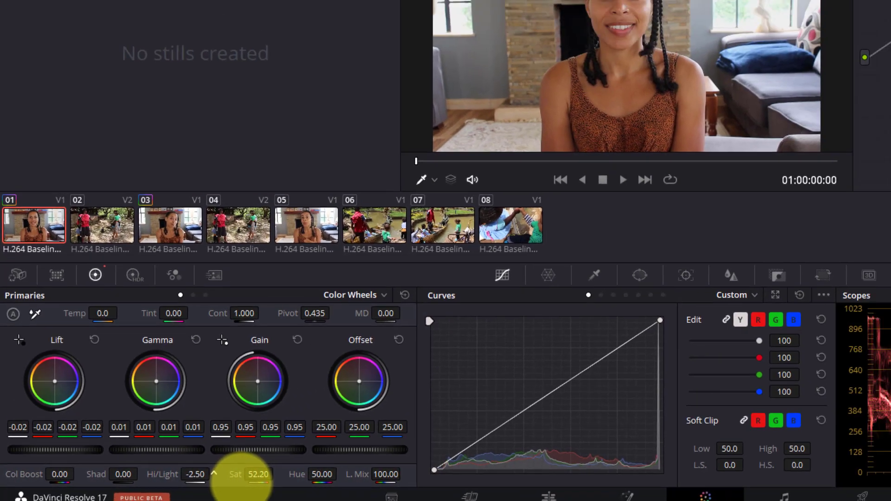
pyautogui.moveTo(242, 483); pyautogui.dragTo(213, 484)
# Step: Try shifting the first clip's hue to 61.60 and 34.00, and set the hue back to 50
pyautogui.moveTo(284, 475); pyautogui.dragTo(326, 476)
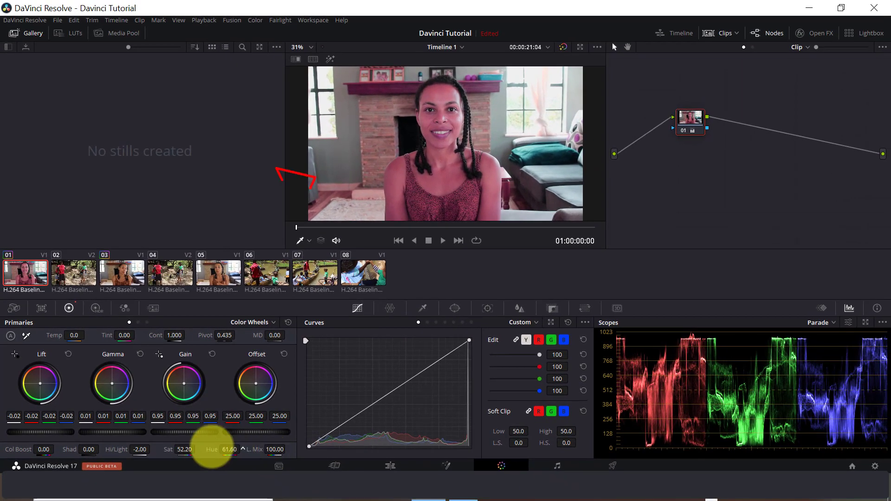
pyautogui.moveTo(213, 447); pyautogui.dragTo(190, 447)
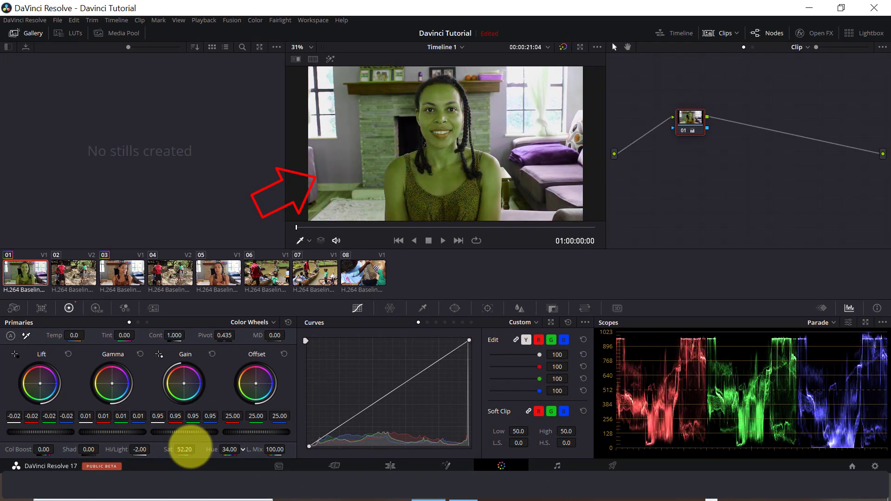
pyautogui.click(229, 449)
pyautogui.write('50')
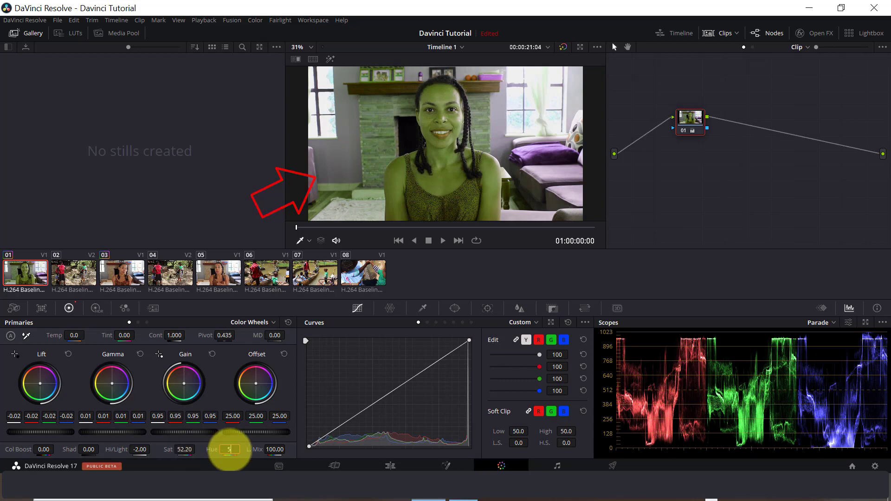
pyautogui.press('Return')
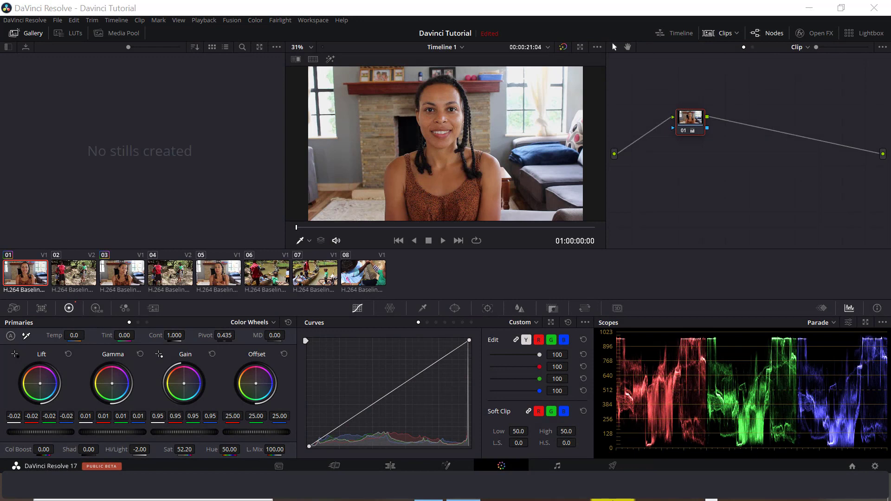
# Step: Compare the first clip with the fifth clip, and grab a still of the color-corrected first clip
pyautogui.click(221, 276)
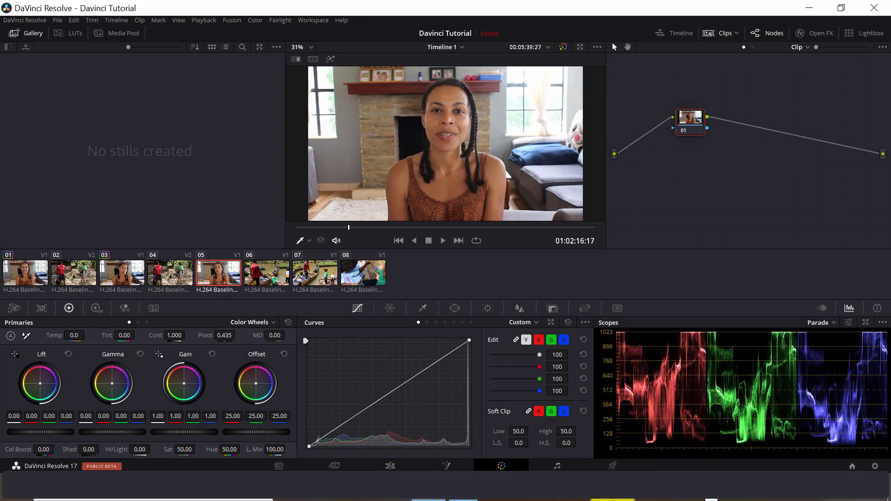
pyautogui.click(32, 274)
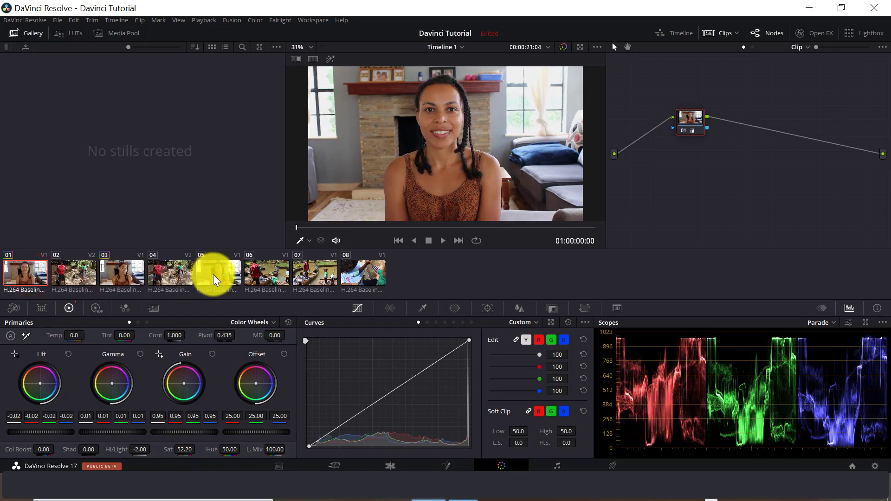
pyautogui.click(213, 274)
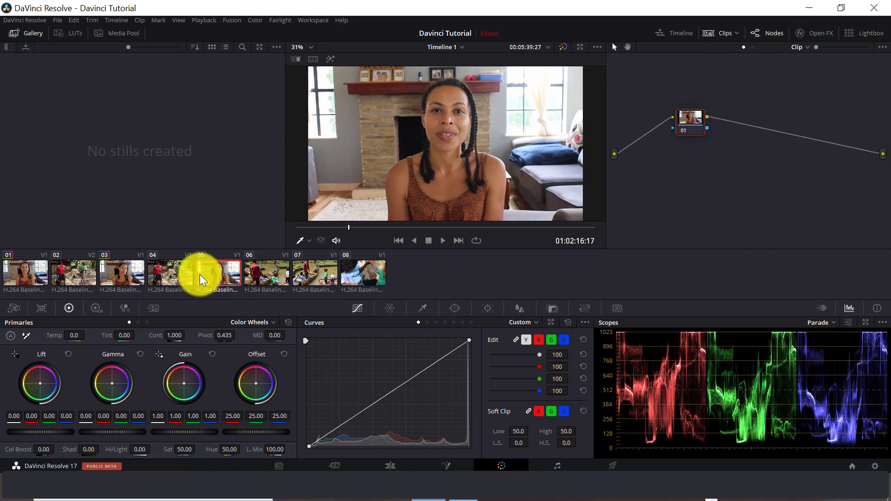
pyautogui.click(22, 278)
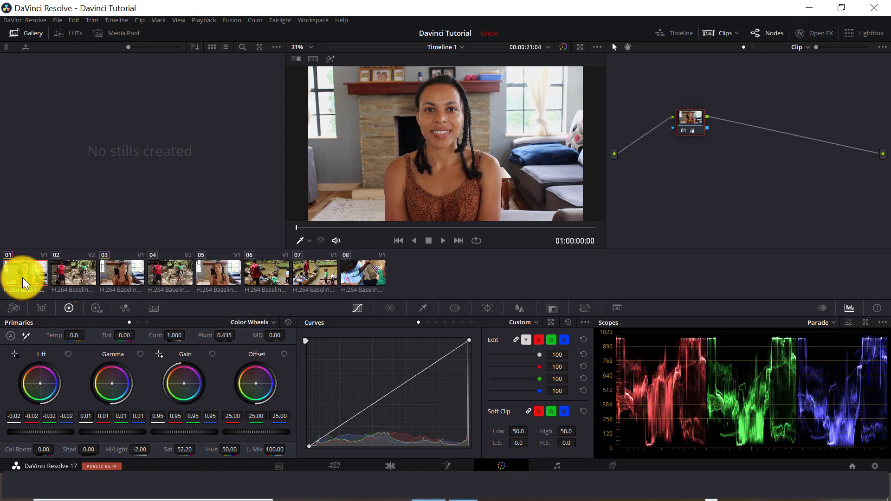
pyautogui.click(221, 273)
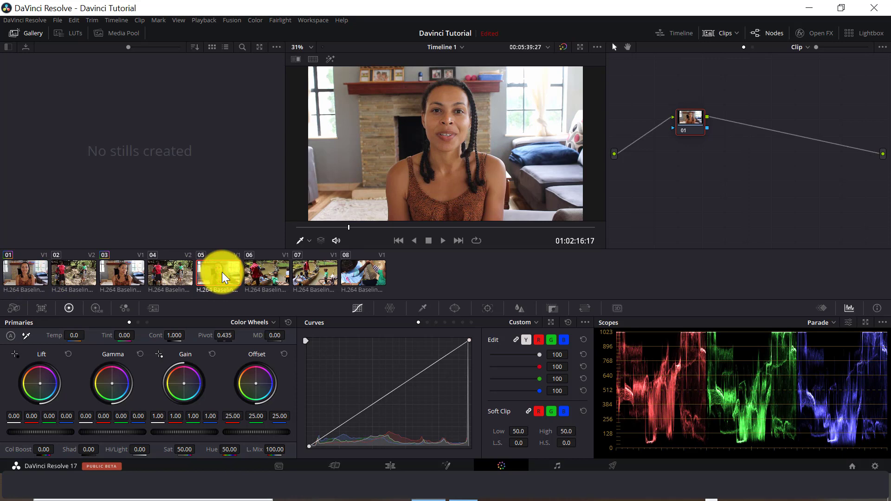
pyautogui.click(27, 271)
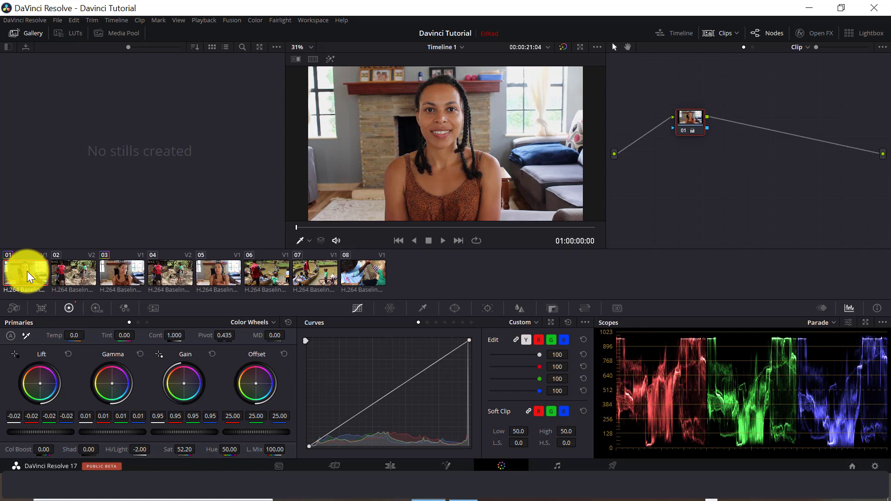
pyautogui.click(444, 137)
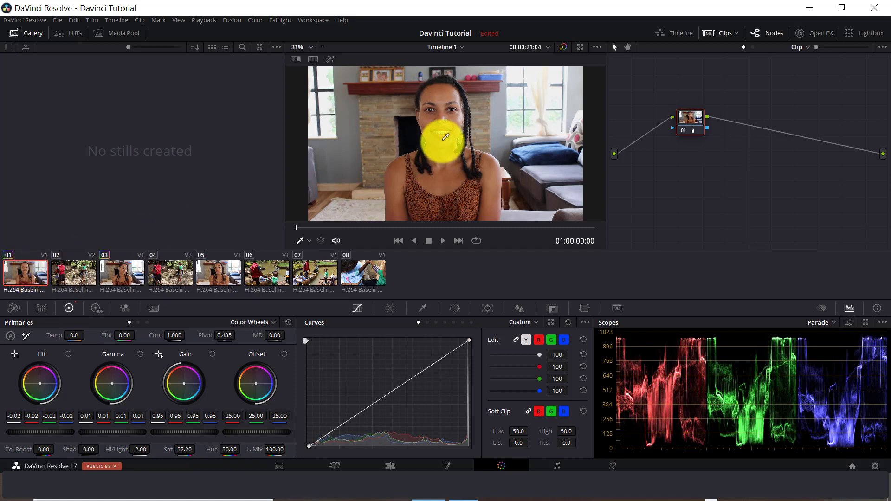
pyautogui.rightClick(445, 138)
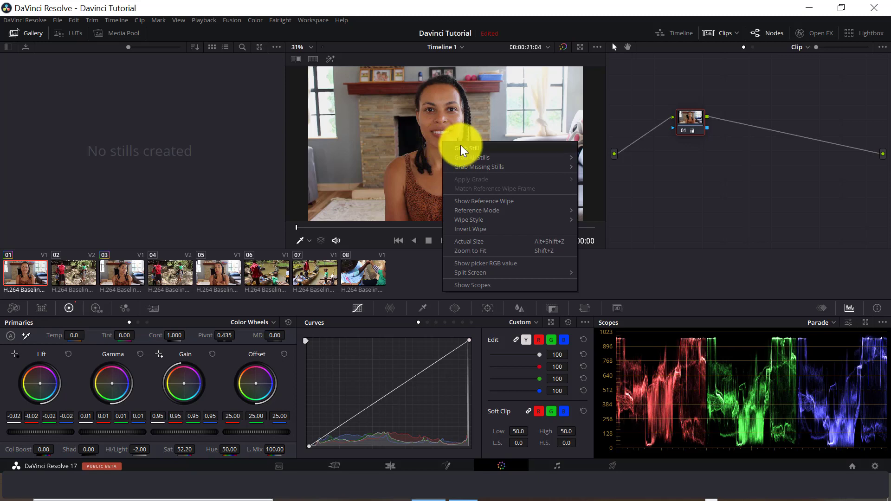
pyautogui.click(463, 147)
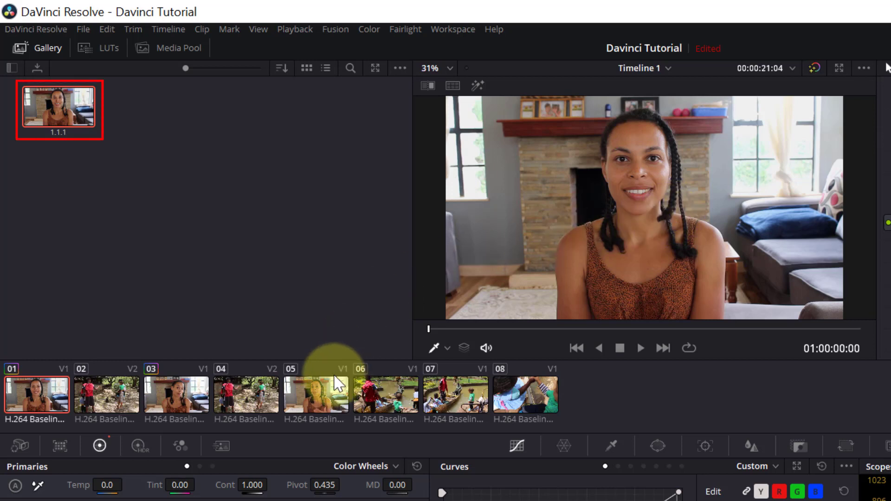
# Step: Apply the grade from still 1.1.1 to the fifth clip and play the clip back
pyautogui.click(314, 395)
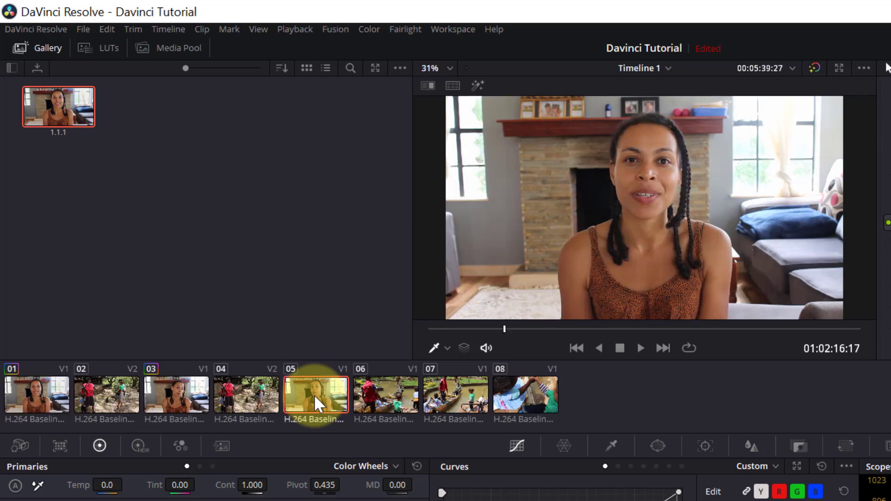
pyautogui.click(314, 395)
pyautogui.rightClick(64, 114)
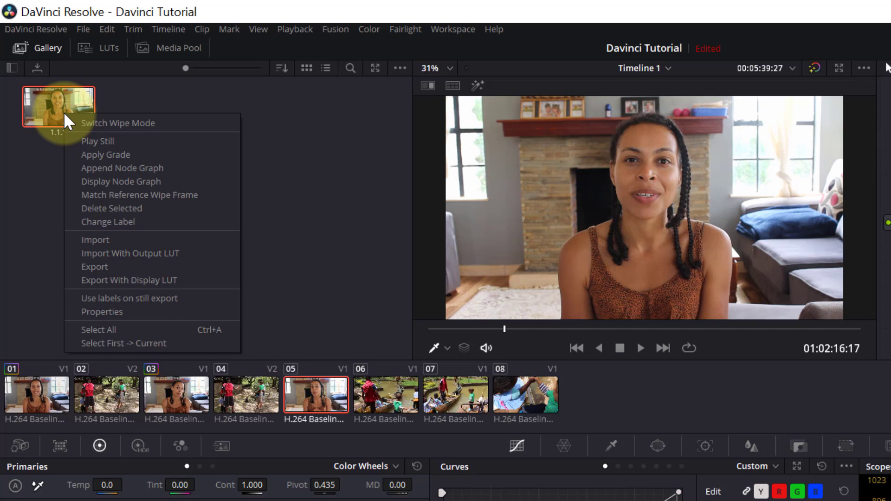
pyautogui.click(75, 156)
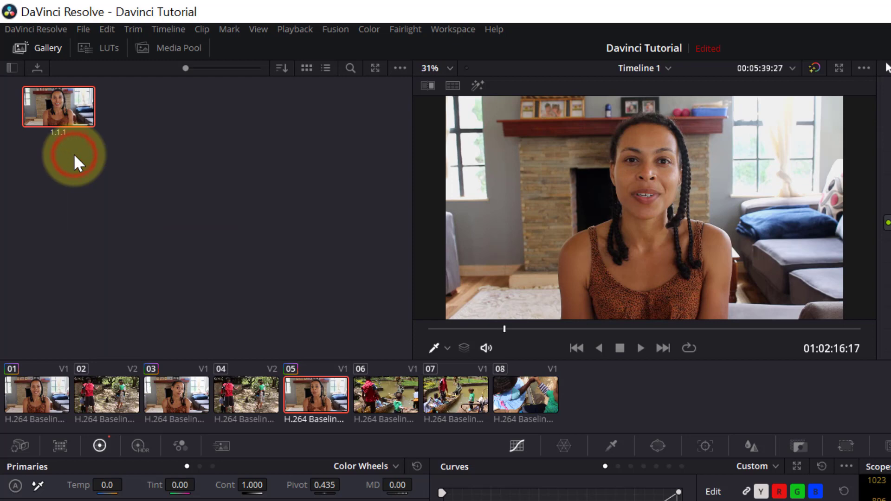
pyautogui.click(640, 348)
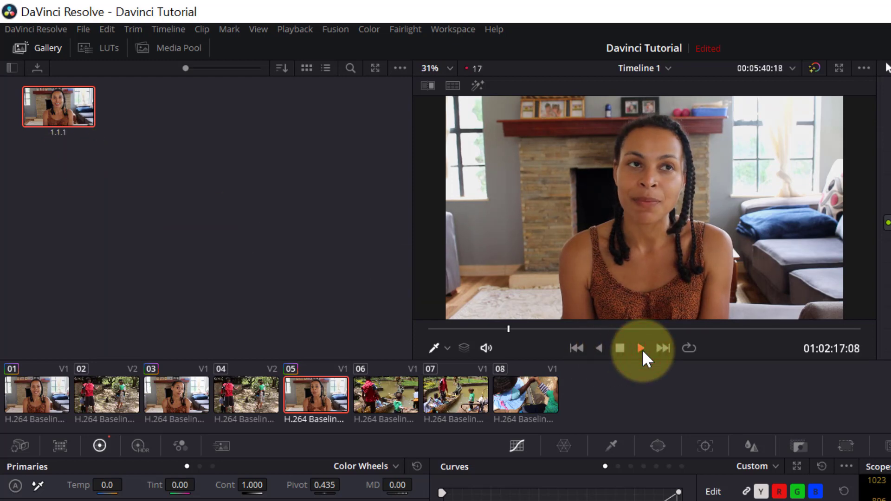